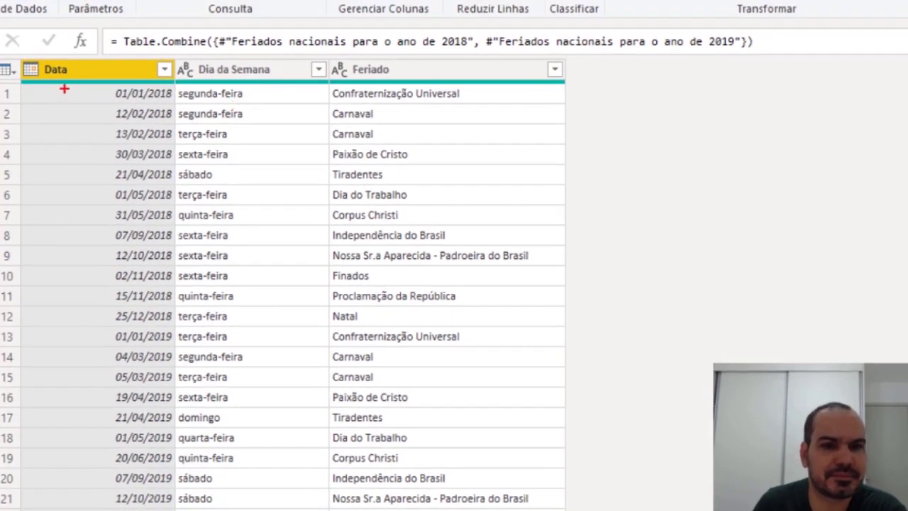
Step: Merge dCalendario with Feriados, matching the Data column in both tables (24 of 730 rows)
mouse_move(402, 57)
left_mouse_down()
mouse_move(465, 504)
mouse_move(398, 54)
left_mouse_up()
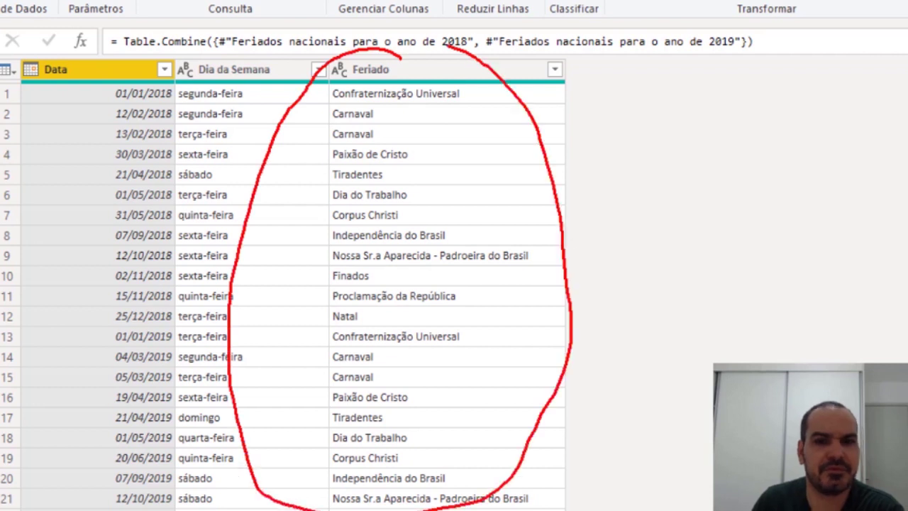
key("Escape")
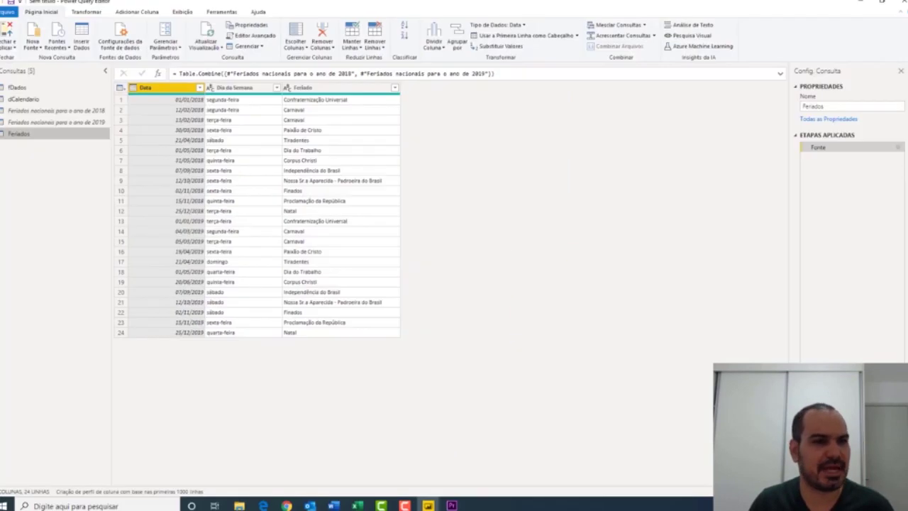
left_click(19, 100)
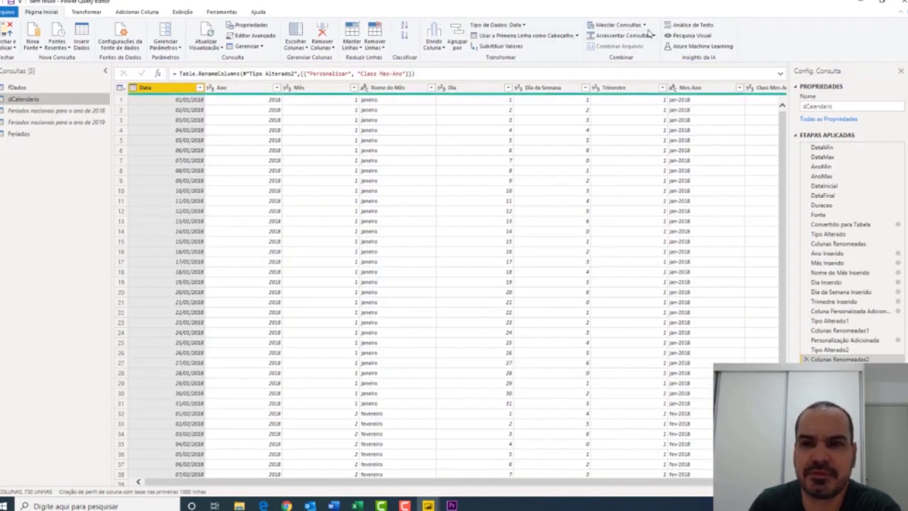
left_click(643, 25)
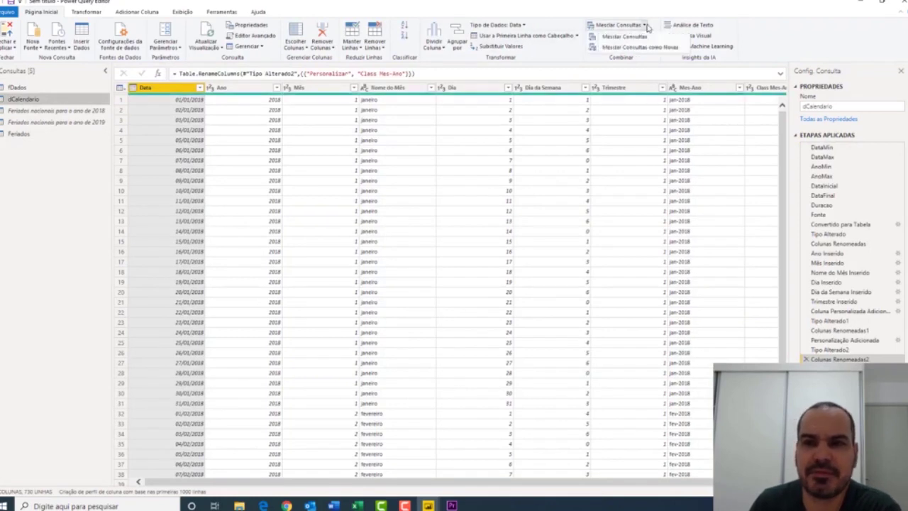
left_click(625, 36)
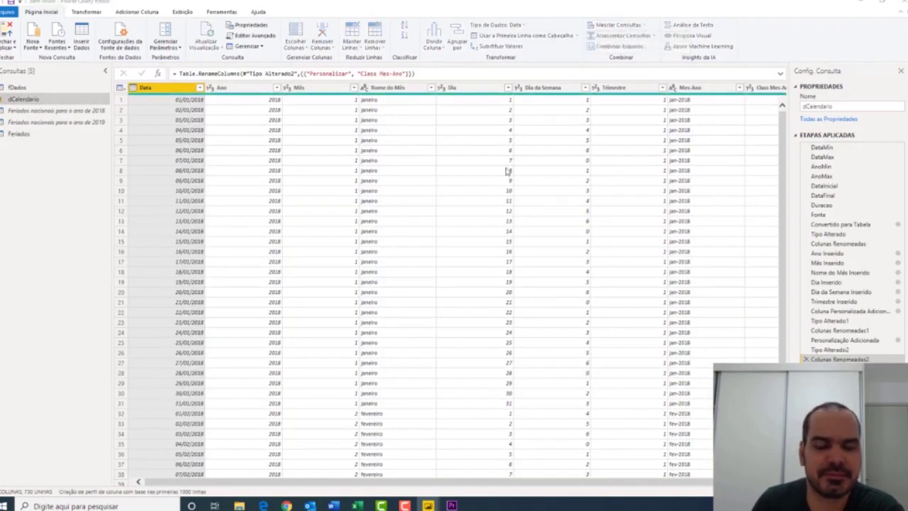
left_click(354, 234)
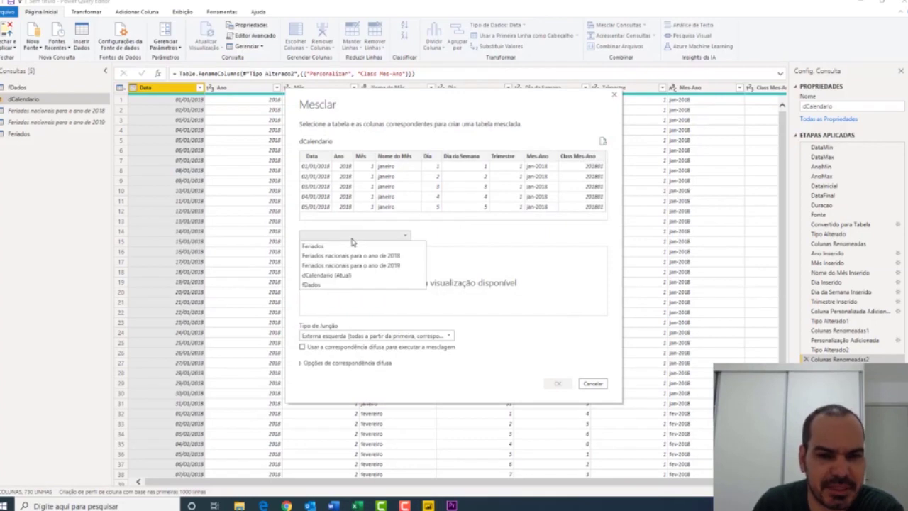
left_click(323, 246)
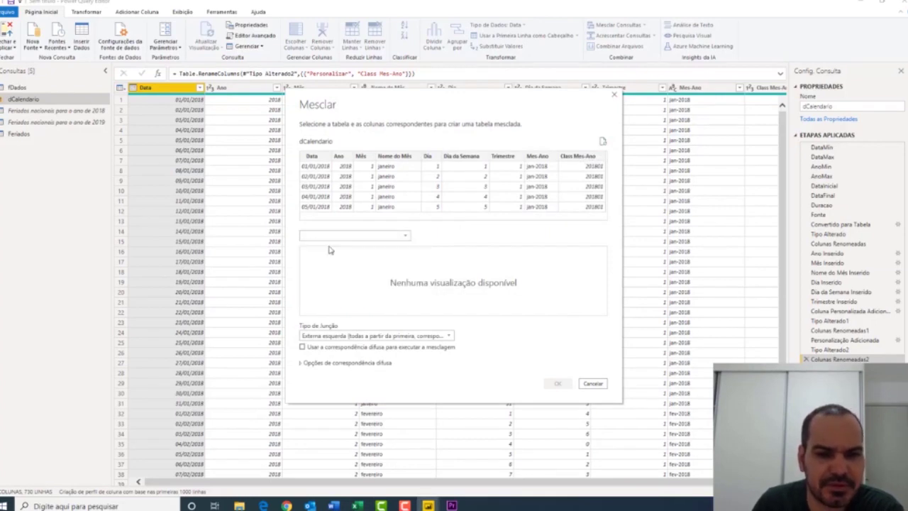
left_click(317, 157)
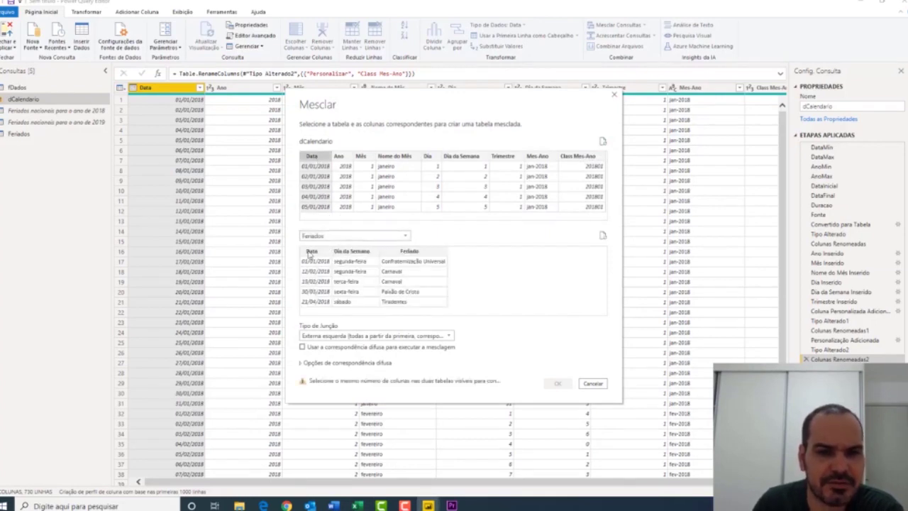
left_click(310, 253)
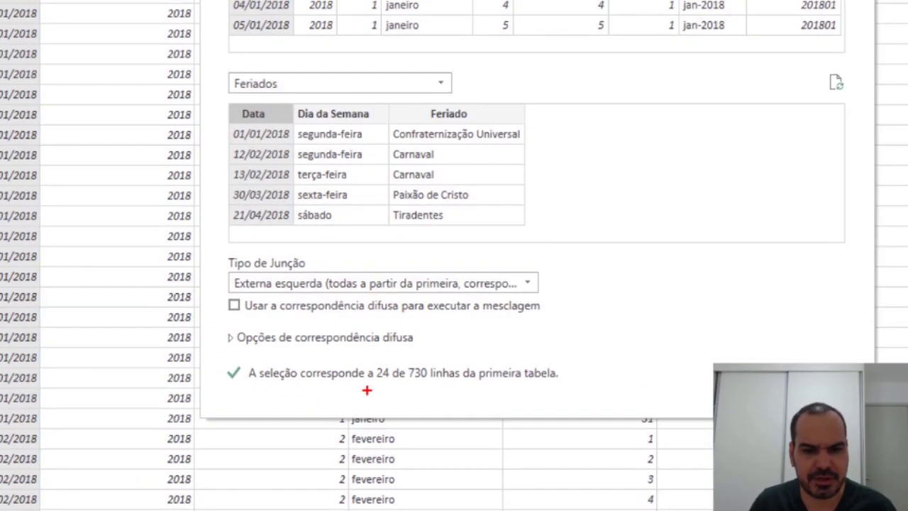
left_click_drag(366, 390, 357, 374)
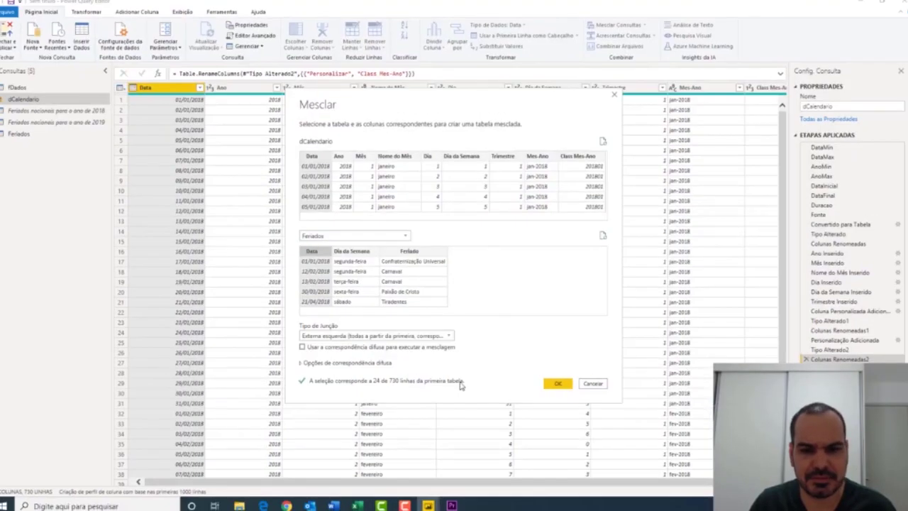
left_click(556, 384)
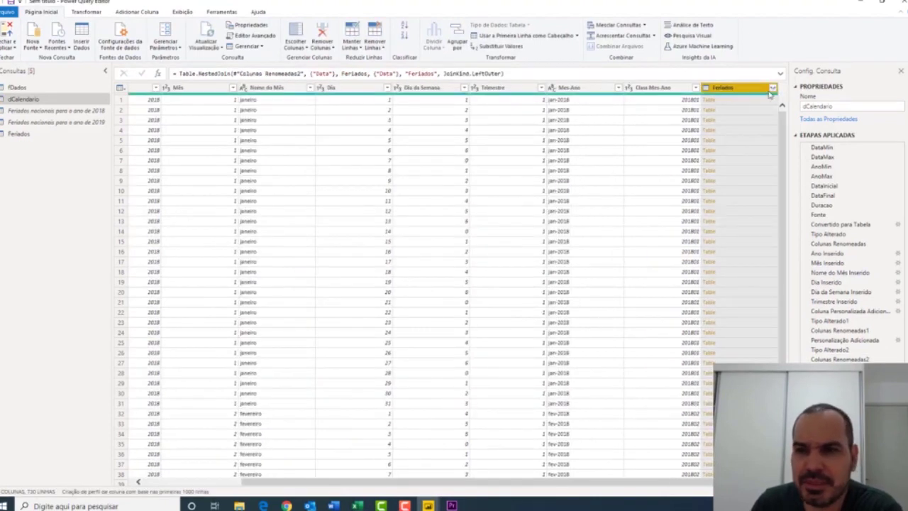
Step: Expand the Feriados column to keep only Feriado, dropping Data and Dia da Semana, without a prefix
left_click(773, 89)
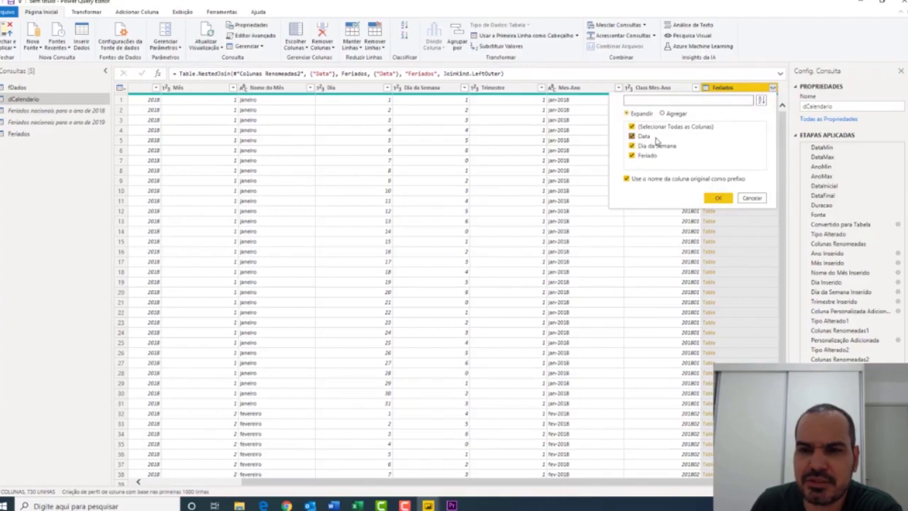
left_click(632, 136)
left_click(632, 145)
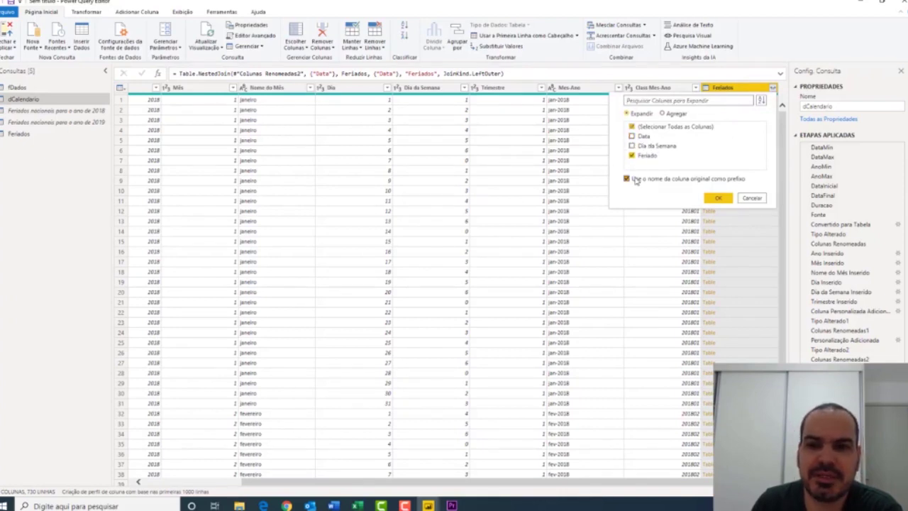
left_click(713, 199)
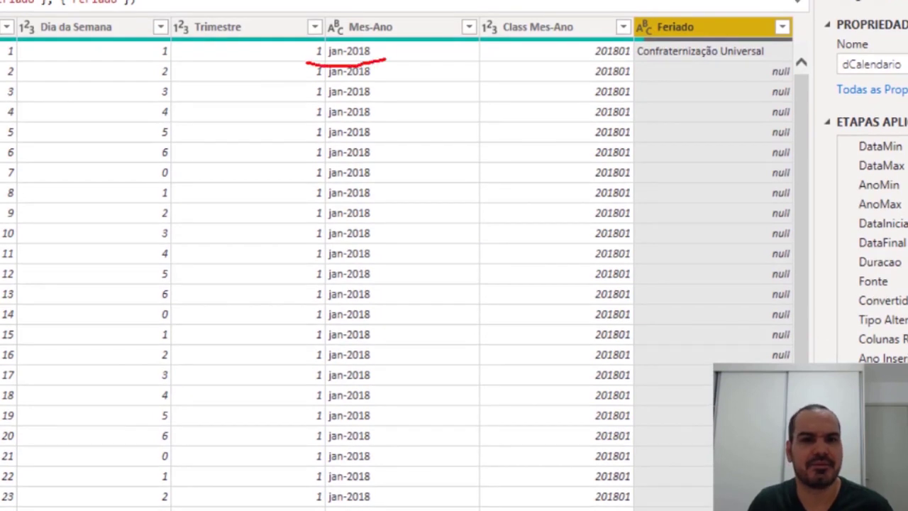
left_click_drag(307, 63, 341, 24)
left_click_drag(623, 65, 790, 64)
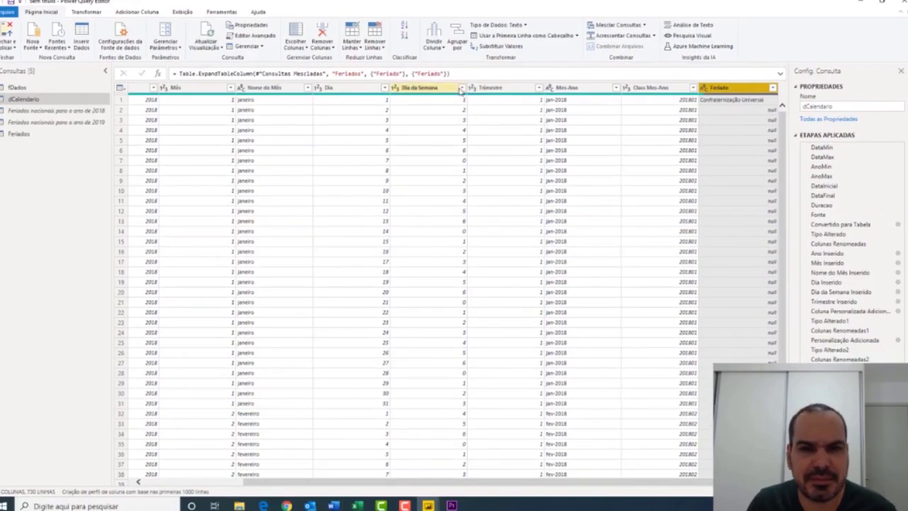
left_click(460, 88)
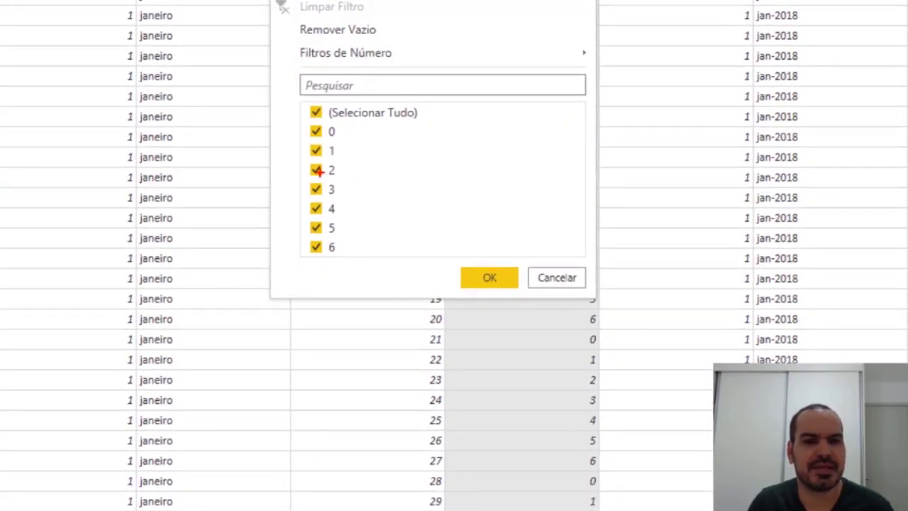
left_click_drag(296, 119, 363, 132)
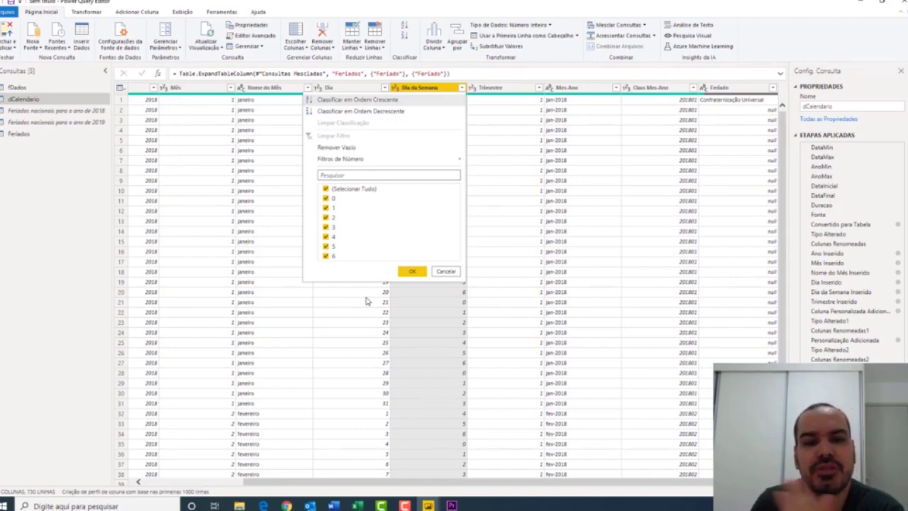
left_click(445, 272)
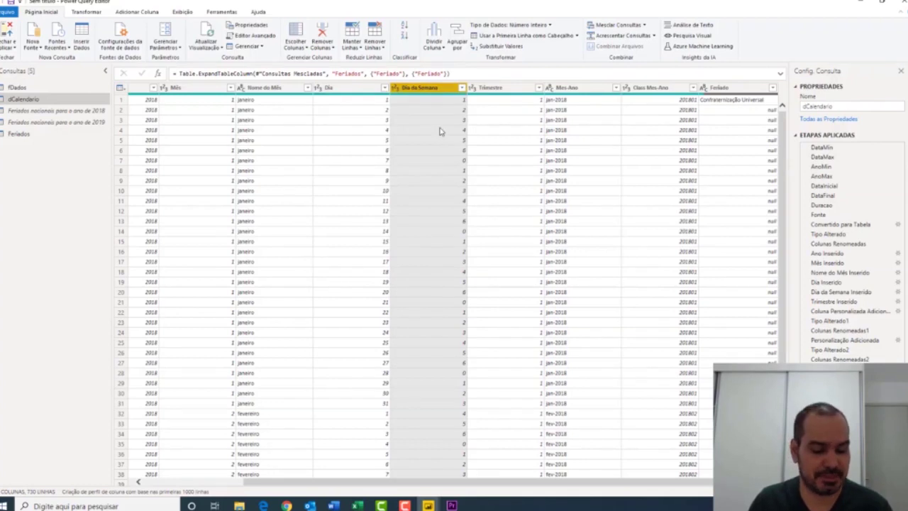
left_click(462, 88)
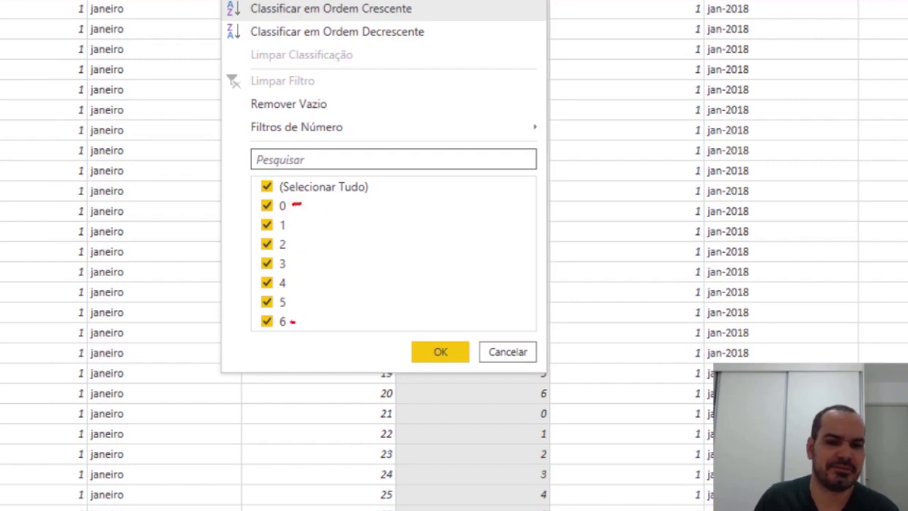
left_click_drag(285, 219, 284, 312)
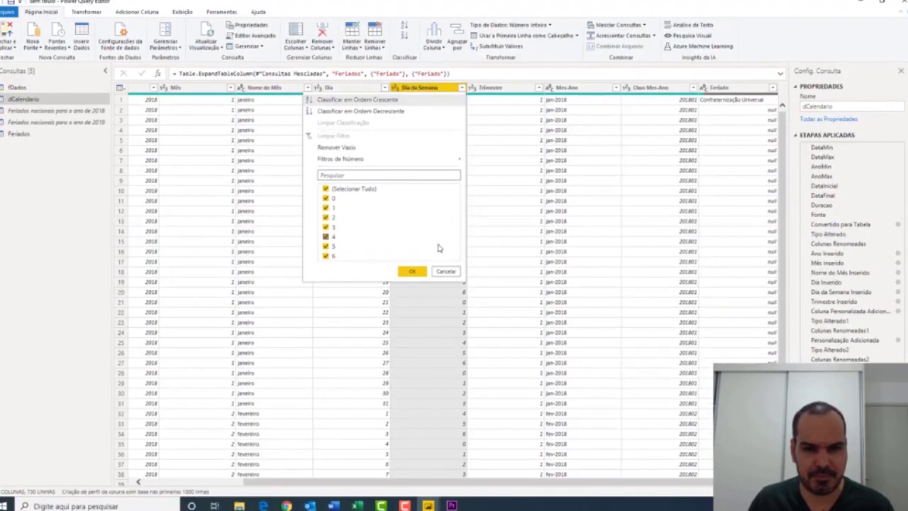
left_click(446, 269)
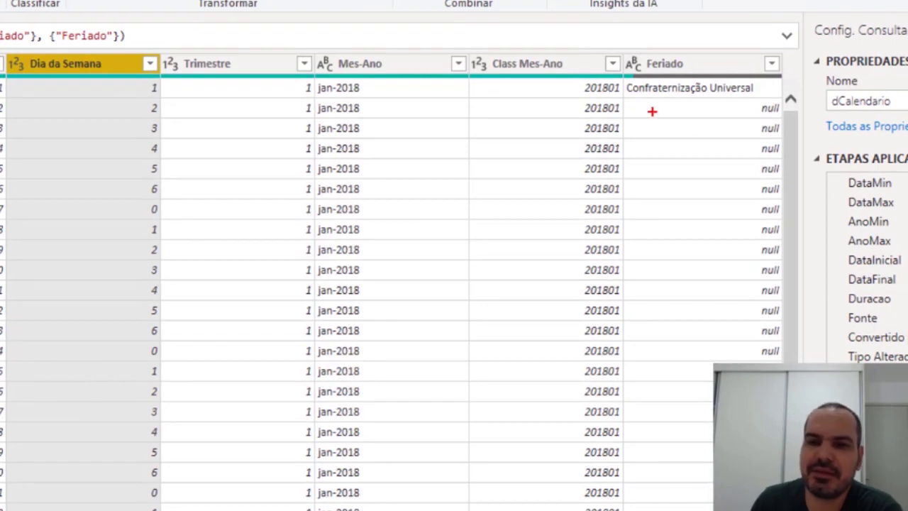
left_click_drag(663, 103, 738, 89)
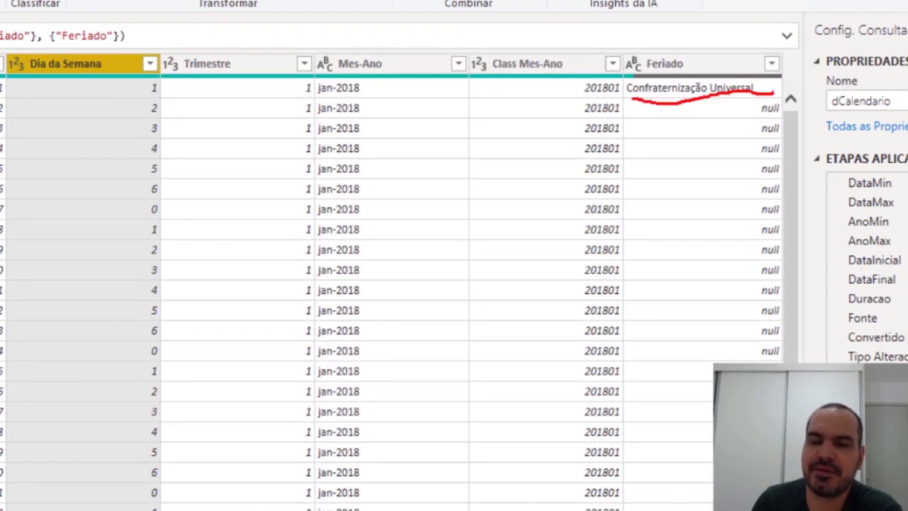
mouse_move(754, 106)
left_mouse_down()
mouse_move(729, 227)
mouse_move(733, 362)
left_mouse_up()
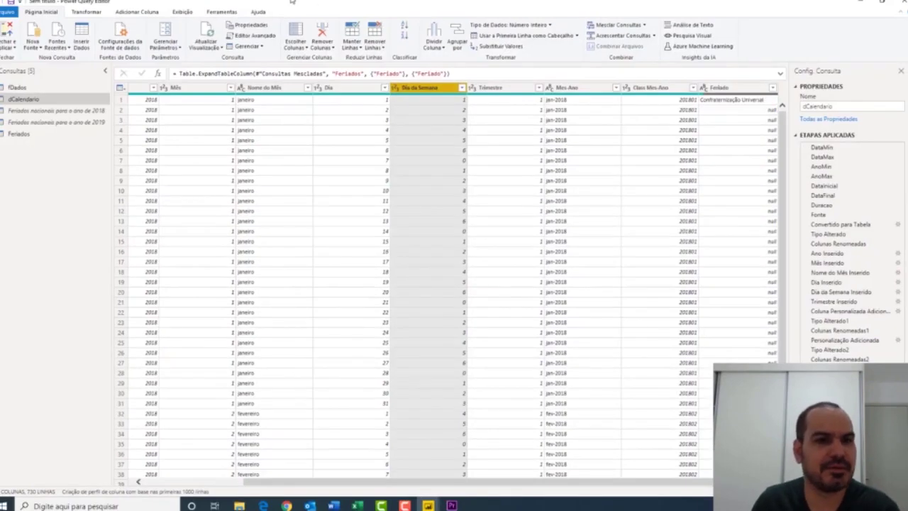
left_click(150, 13)
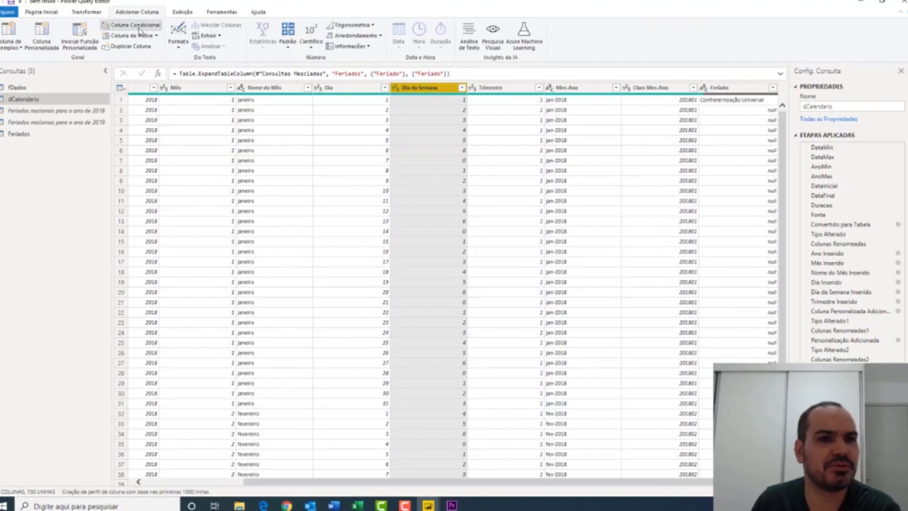
Step: Start a conditional column named Dia Útil whose first rule is Dia da Semana equals 0 → Não
left_click(139, 28)
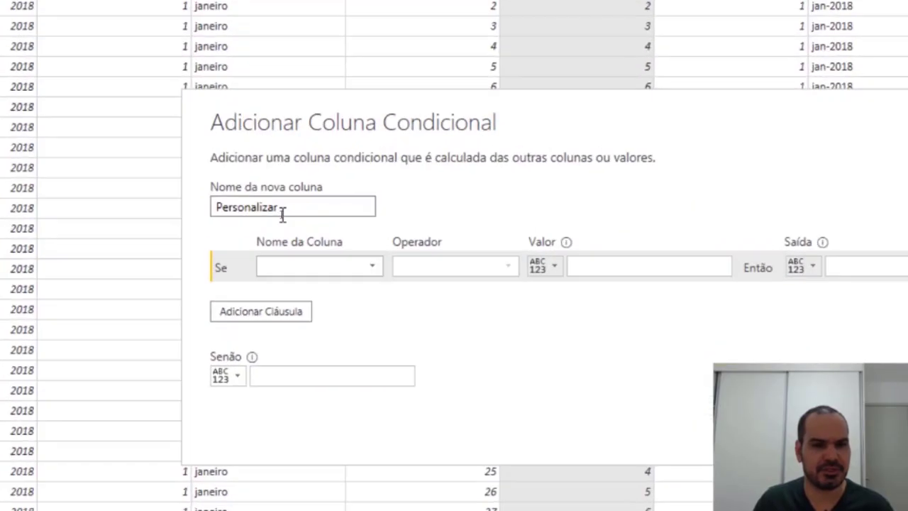
double_click(282, 215)
key("Home")
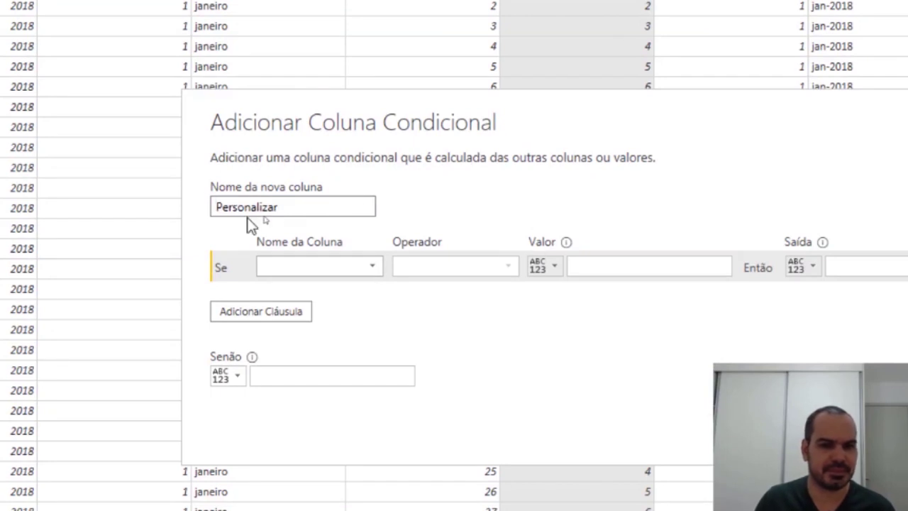
double_click(248, 215)
type("Dia Útil")
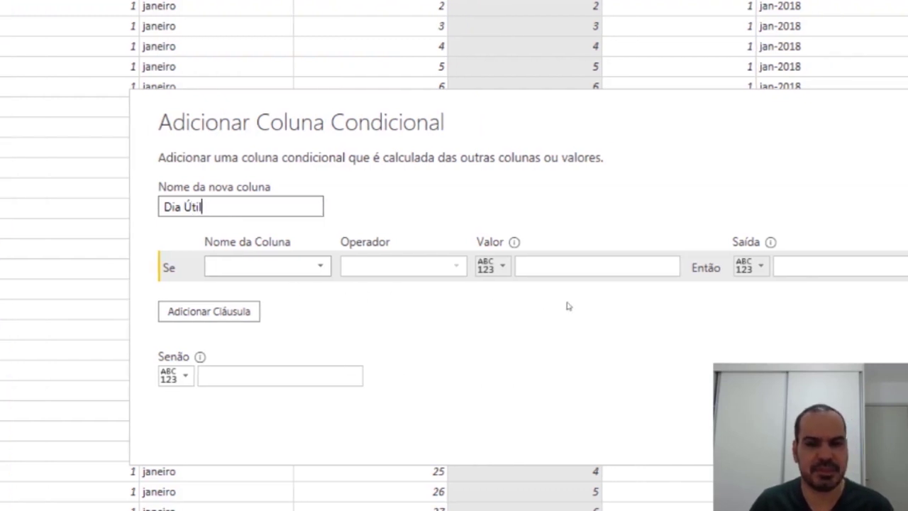
left_click(263, 266)
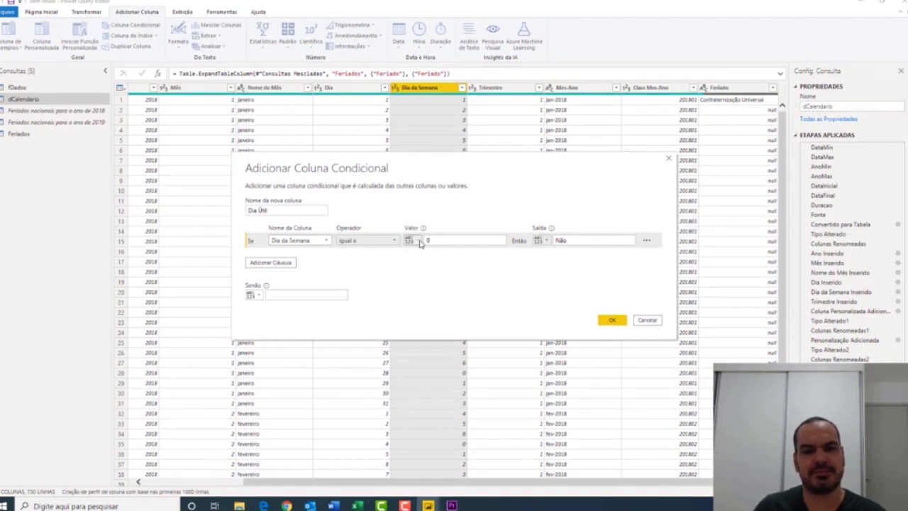
Step: Add a second rule, Dia da Semana equals 6 → Não, then add a third clause
left_click(293, 262)
left_click(290, 256)
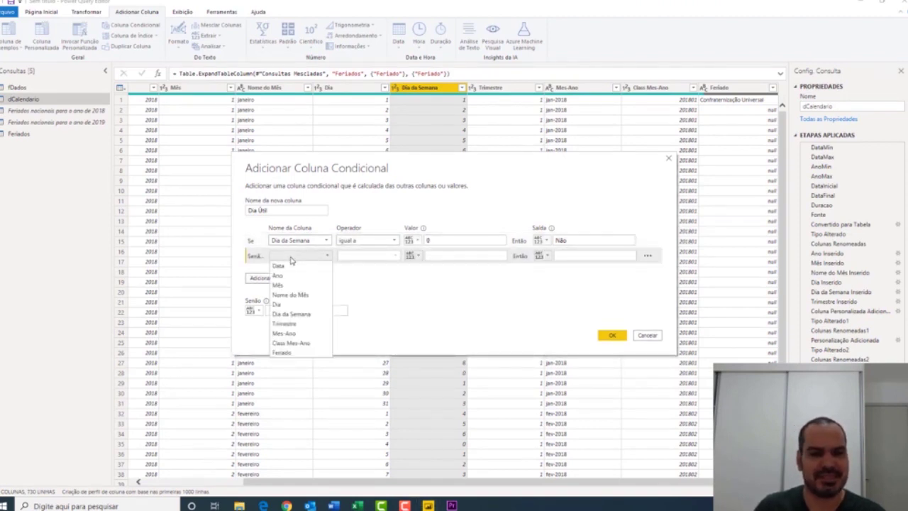
left_click(298, 314)
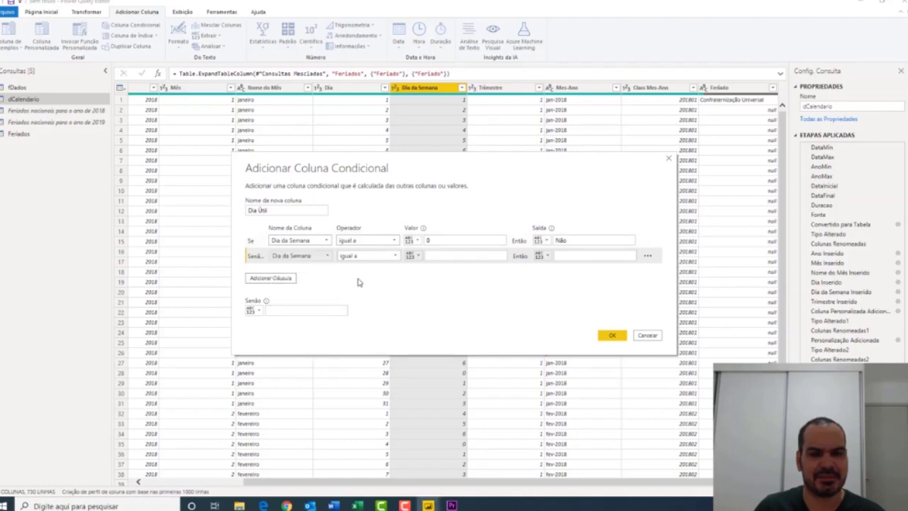
left_click(440, 257)
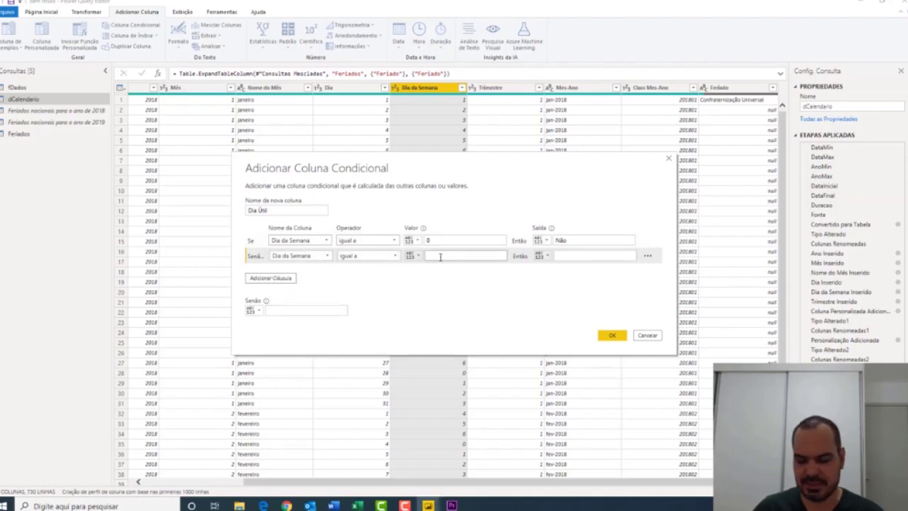
type("6")
left_click(576, 257)
type("Não")
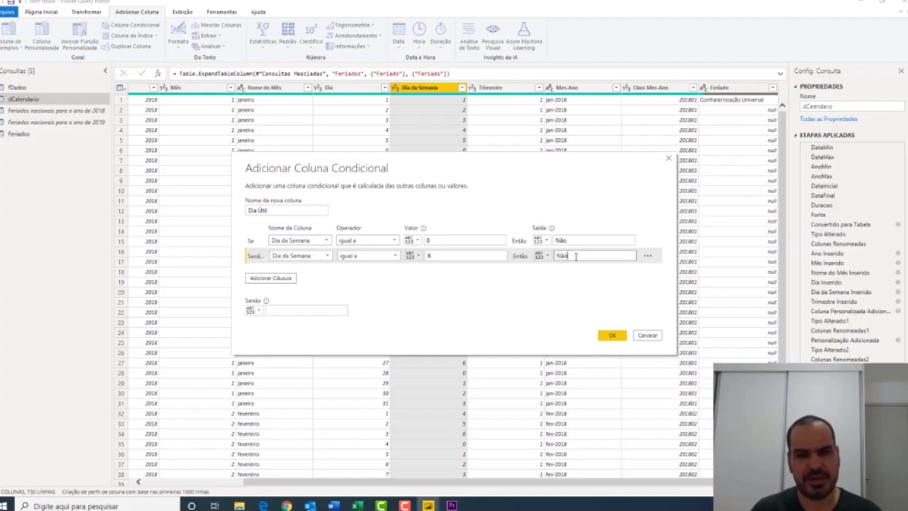
left_click(287, 280)
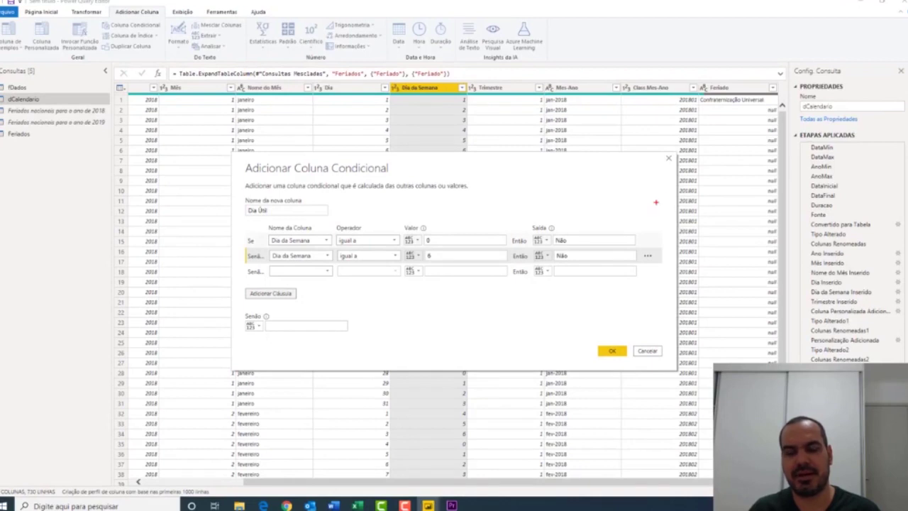
left_click(596, 240)
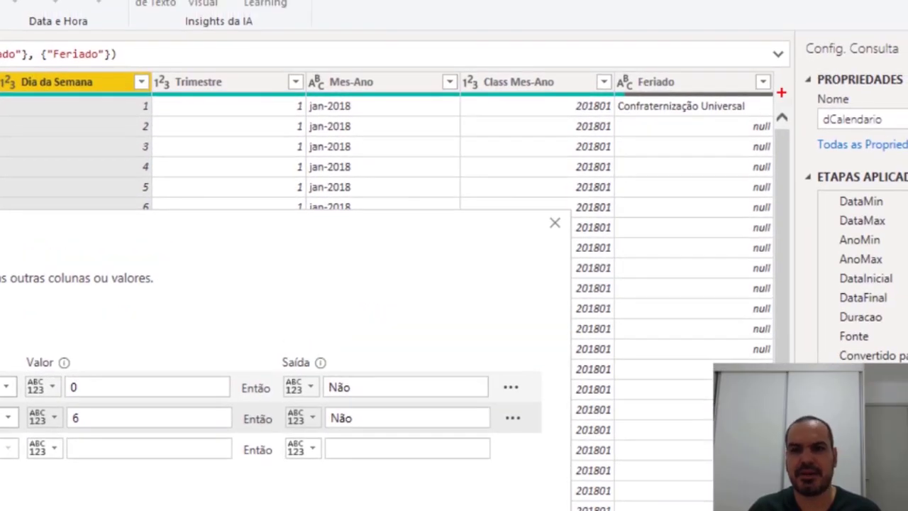
mouse_move(678, 55)
left_mouse_down()
mouse_move(749, 80)
mouse_move(680, 55)
left_mouse_up()
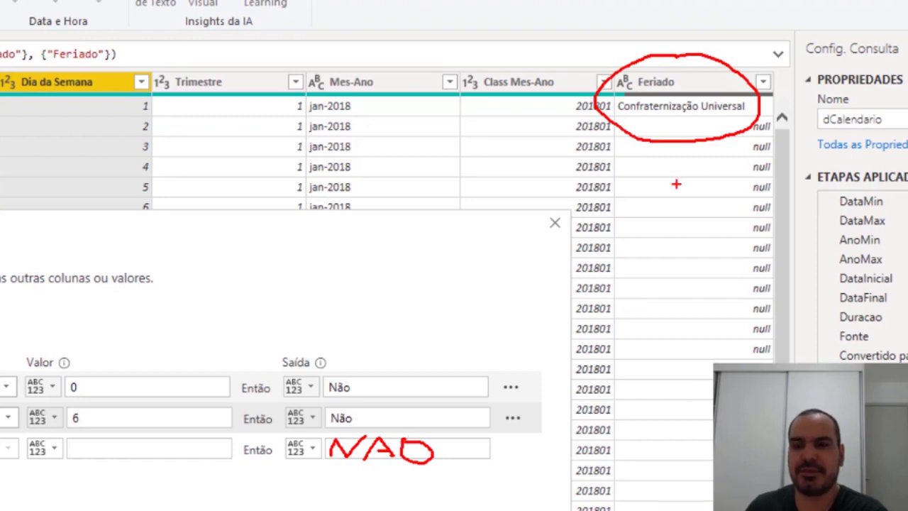
left_click_drag(621, 107, 621, 110)
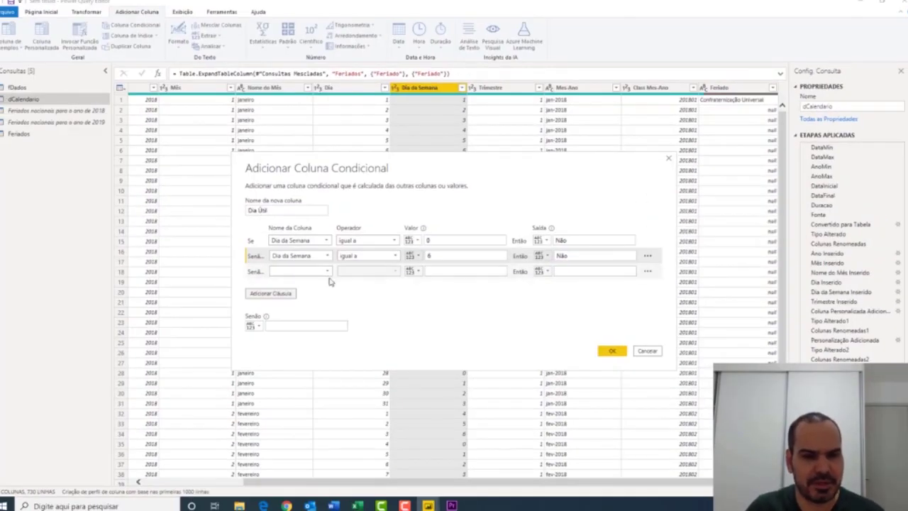
Step: Set the third rule to Feriado not equal to null → Não and the fallback to Sim
left_click(300, 272)
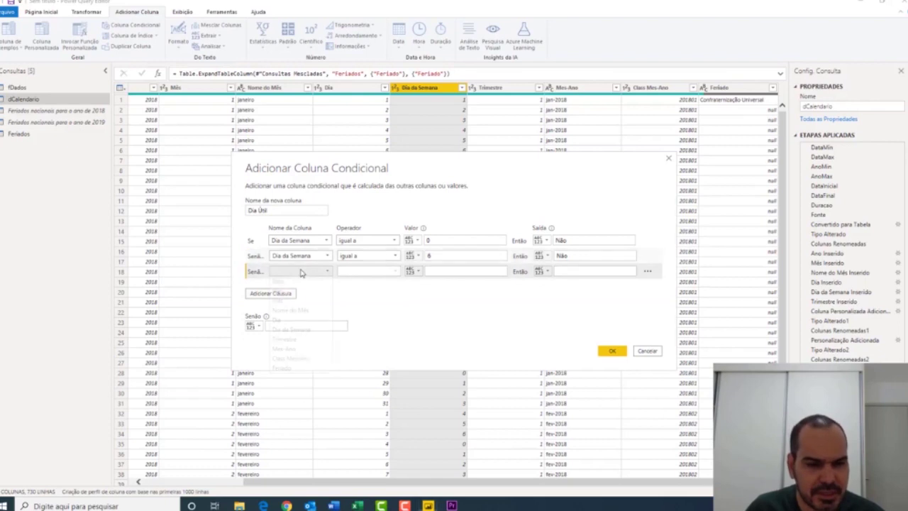
left_click(283, 367)
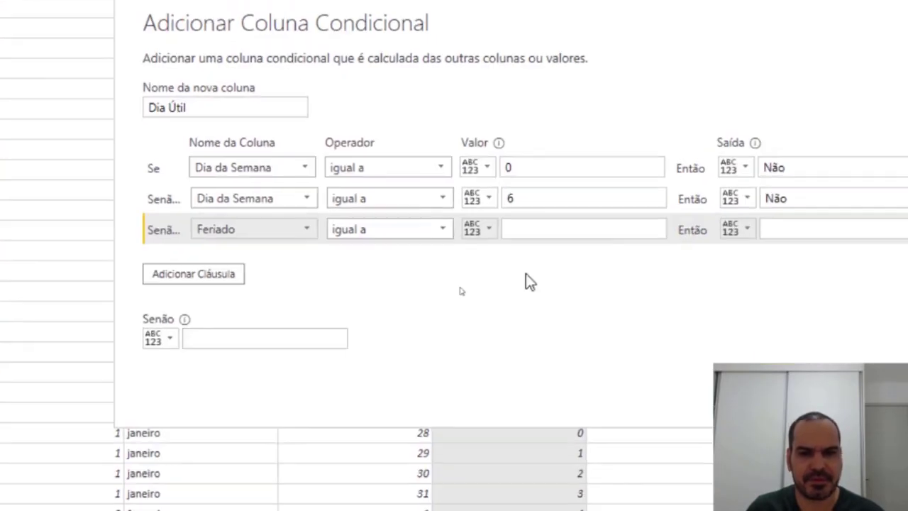
left_click(395, 229)
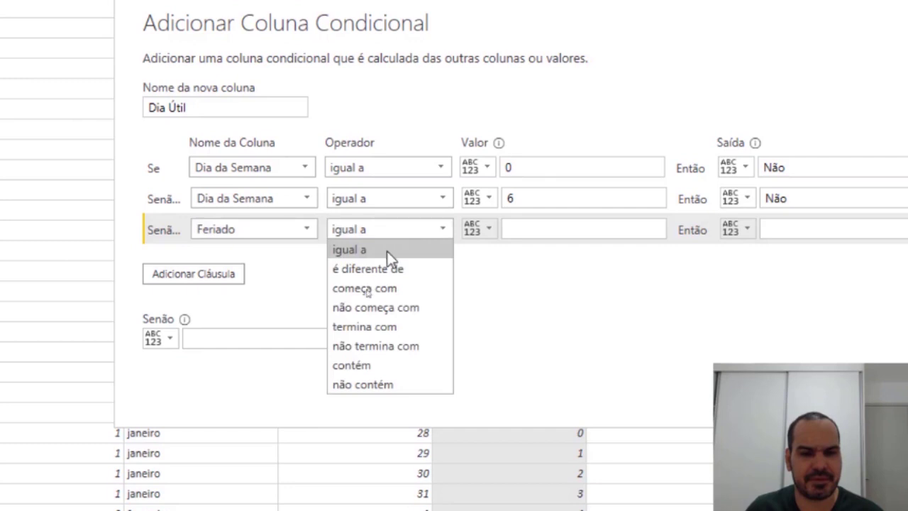
left_click(384, 270)
type("null")
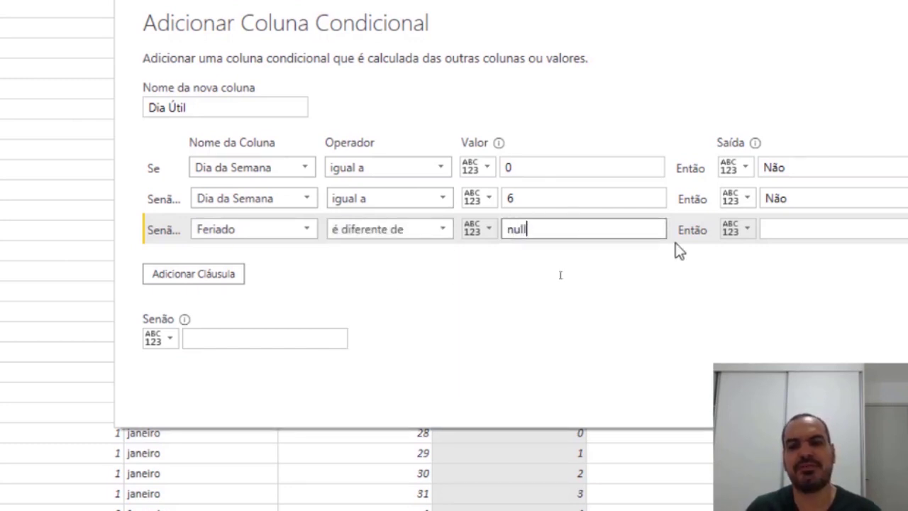
left_click(809, 230)
type("Não")
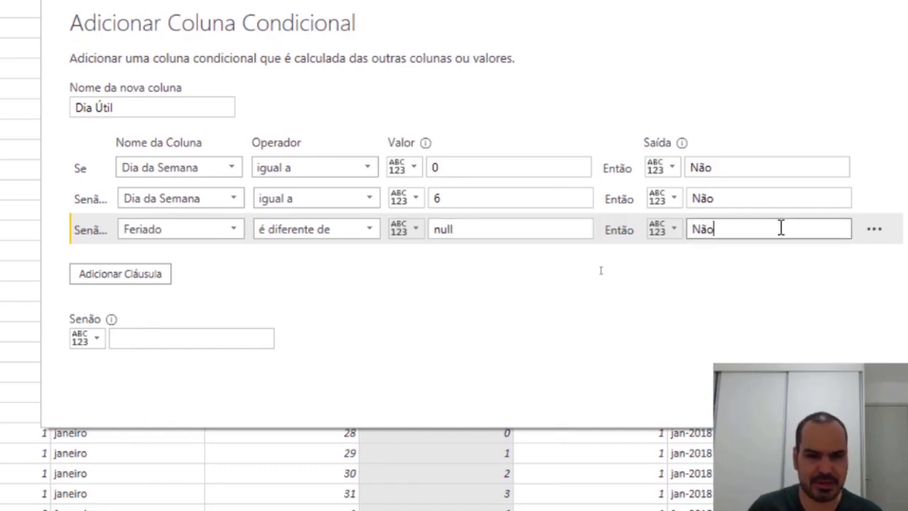
left_click(149, 337)
type("im")
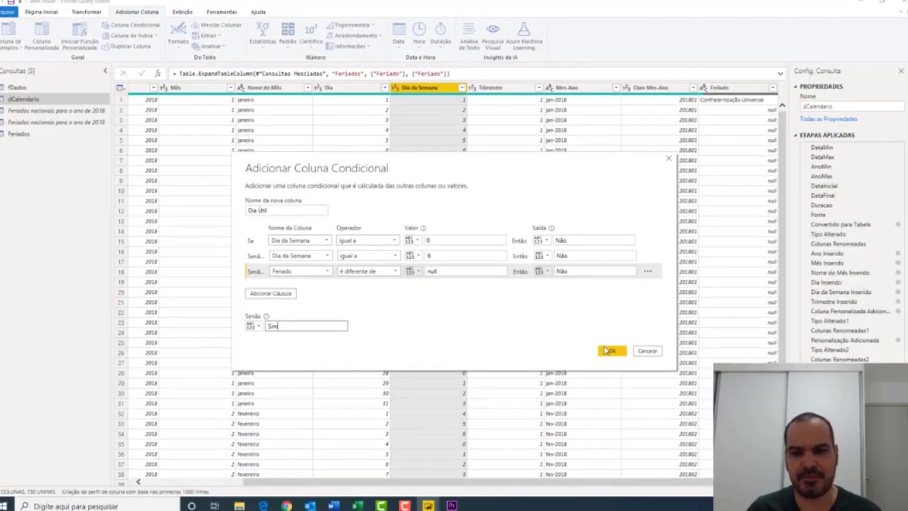
left_click(611, 351)
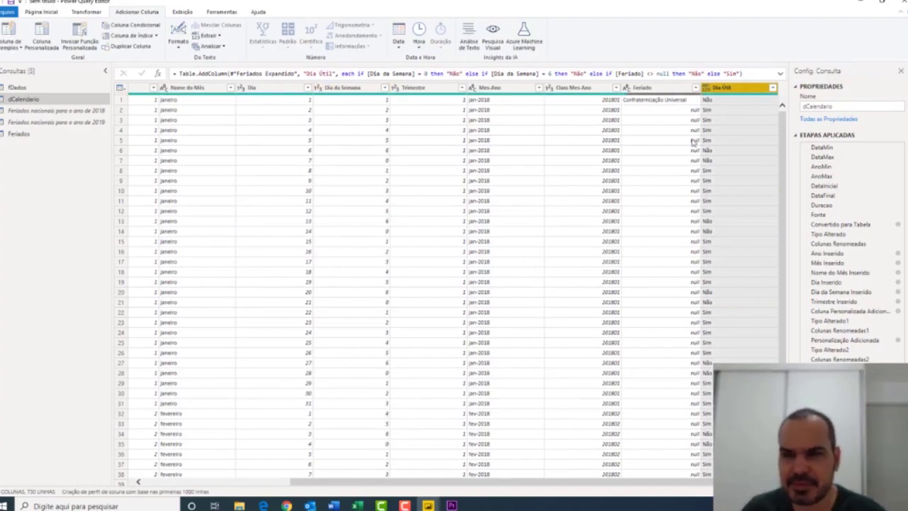
Step: Change the Dia Útil column's data type to Text
right_click(707, 91)
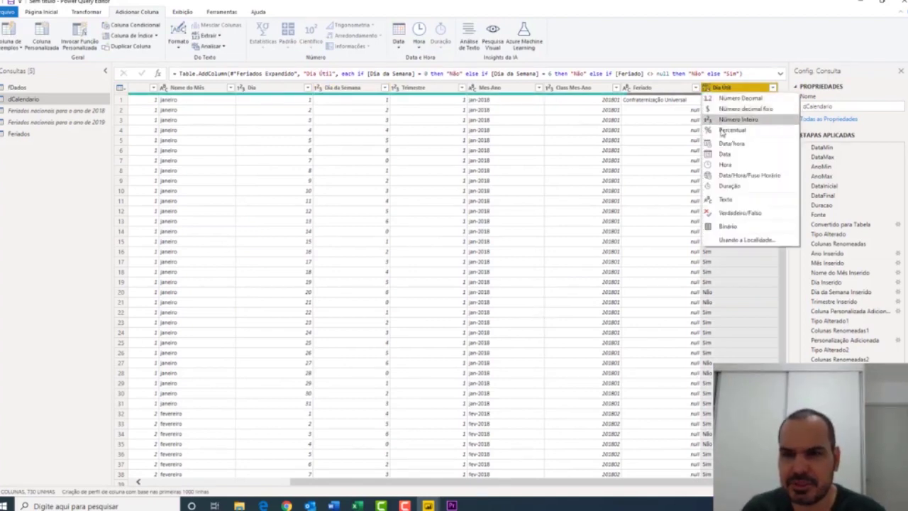
left_click(729, 200)
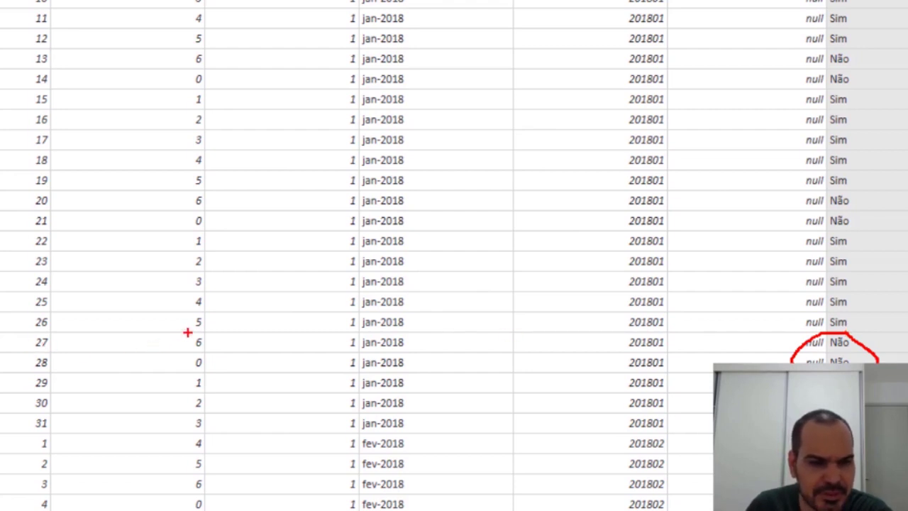
Step: Scroll dCalendario down to the February rows showing Carnaval on 12 and 13 February 2018
left_click_drag(234, 353, 188, 326)
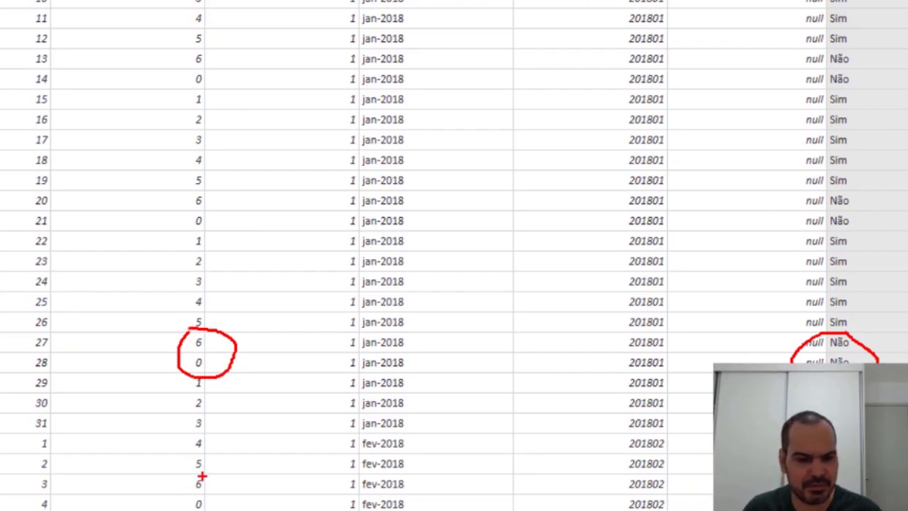
mouse_move(204, 473)
left_mouse_down()
mouse_move(222, 495)
mouse_move(206, 460)
left_mouse_up()
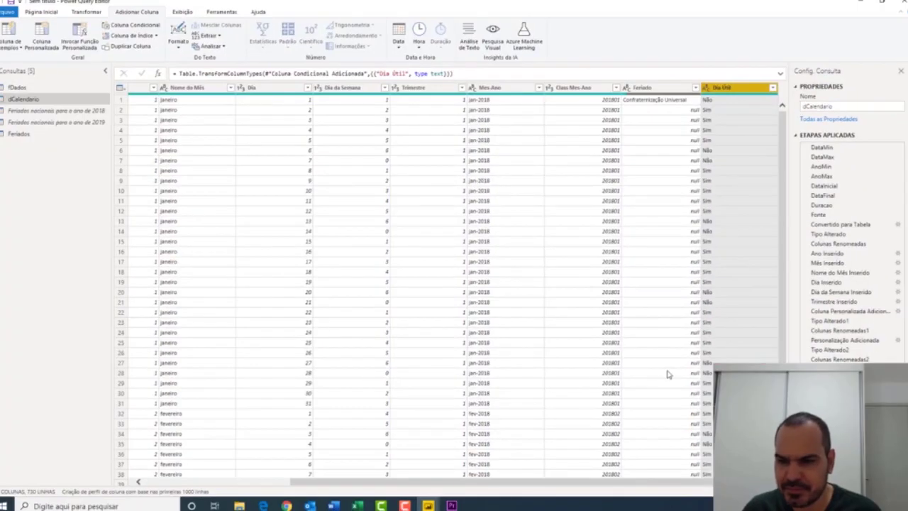
scroll(733, 345, "down", 5)
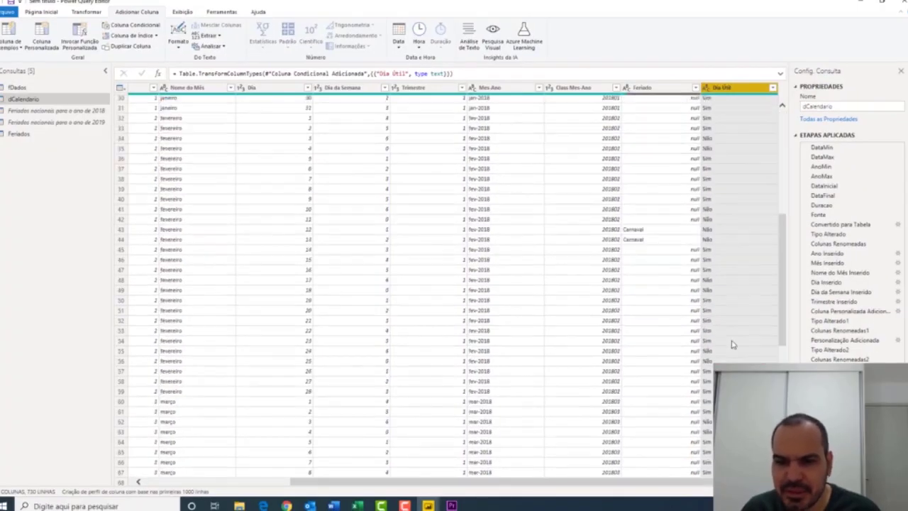
scroll(731, 340, "down", 3)
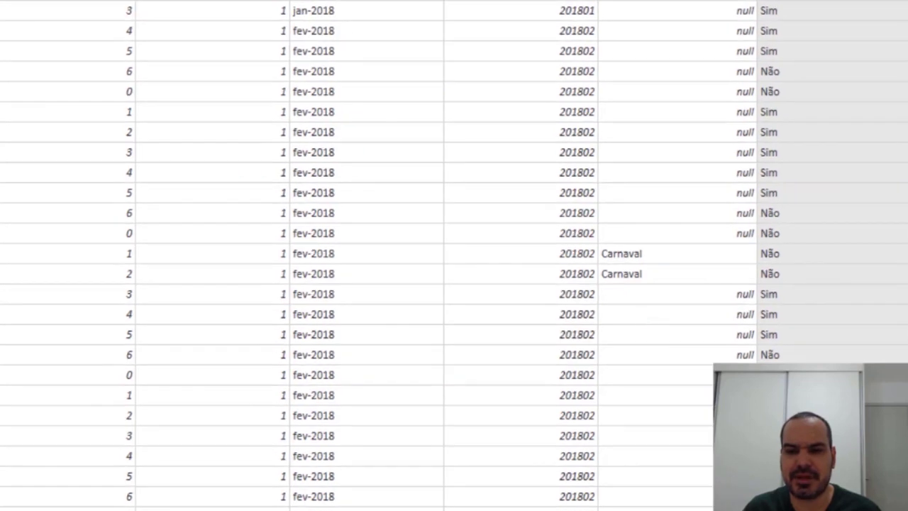
left_click_drag(602, 287, 587, 245)
left_click_drag(748, 241, 796, 241)
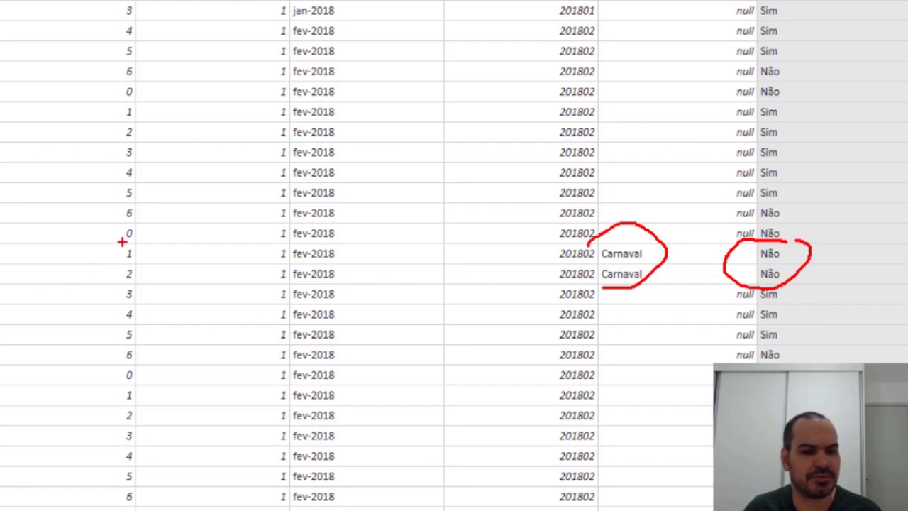
mouse_move(120, 248)
left_mouse_down()
mouse_move(106, 274)
mouse_move(141, 248)
left_mouse_up()
left_click_drag(629, 225, 656, 231)
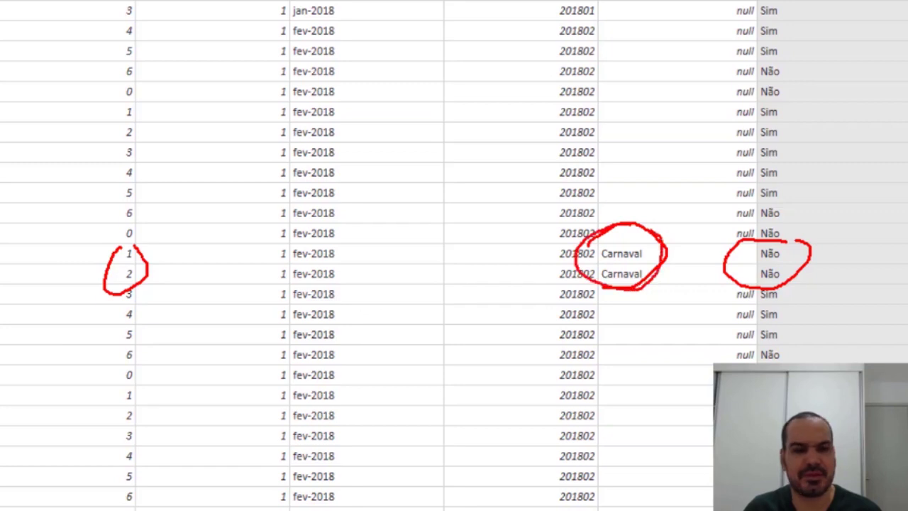
key("Escape")
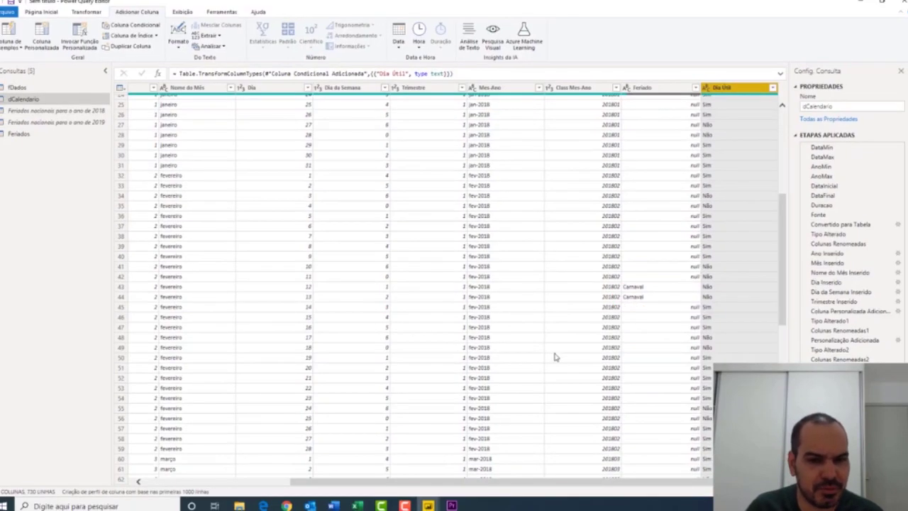